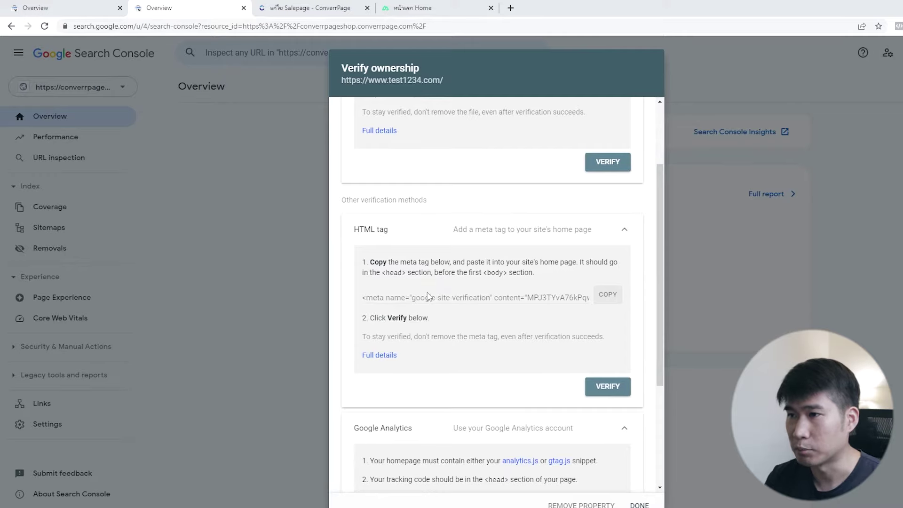
{"action": "left_click", "coordinate": [435, 352]}
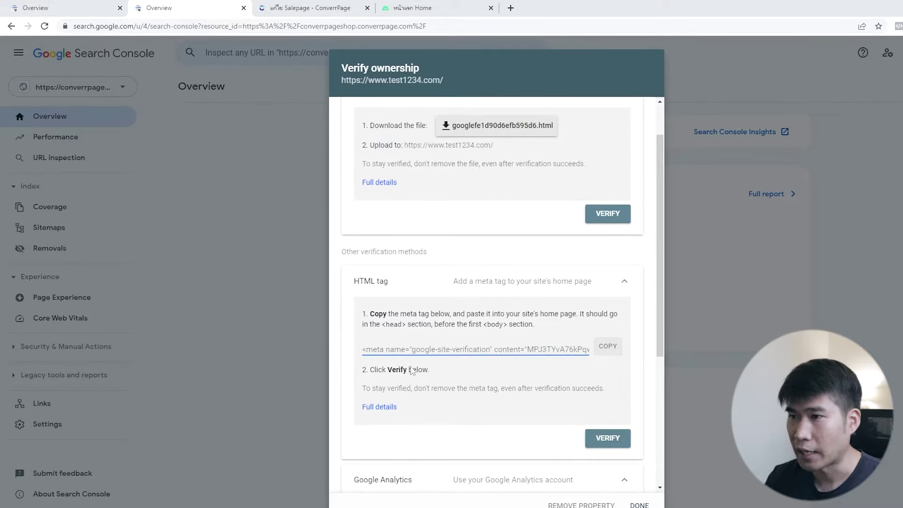
{"action": "left_click", "coordinate": [607, 349]}
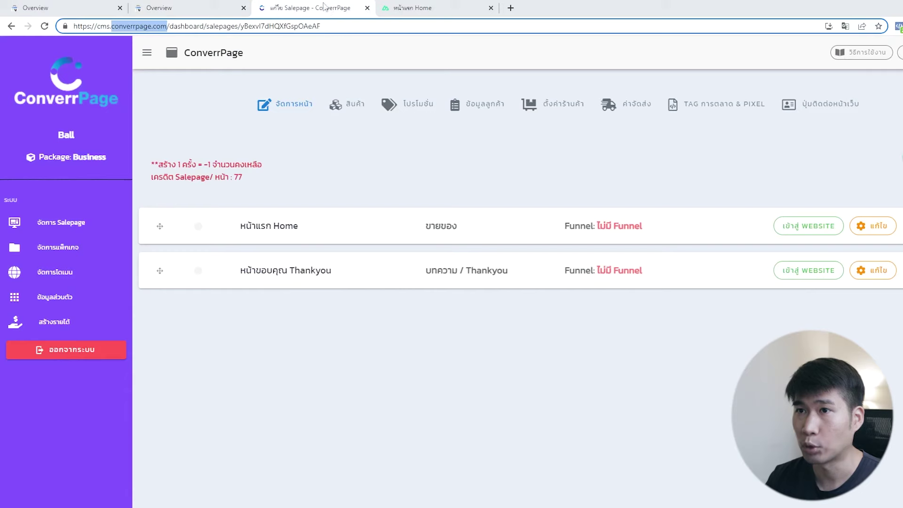
{"action": "left_click", "coordinate": [324, 8]}
{"action": "left_click", "coordinate": [174, 7]}
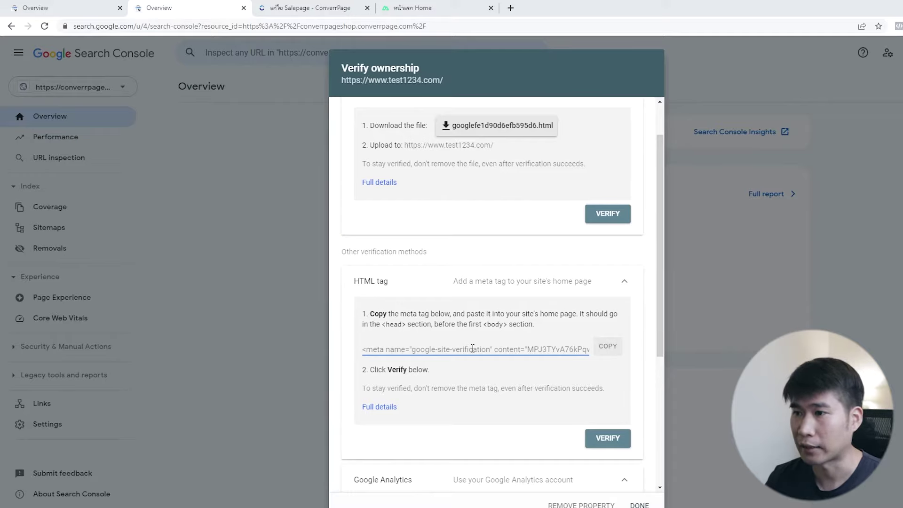
{"action": "left_click", "coordinate": [607, 346]}
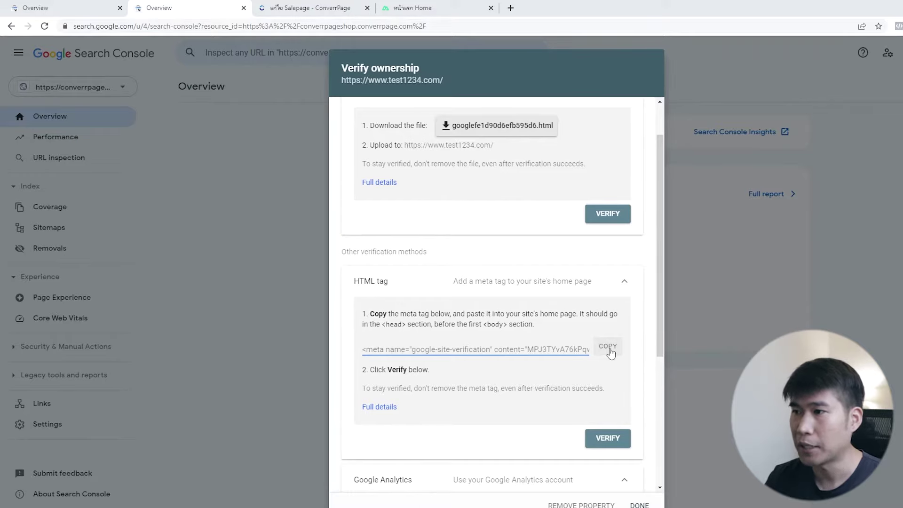
Switch to ConverrPage and paste the copied meta tag into the Google Search Console verification field of the marketing tag and pixel settings.
{"action": "key", "text": "ctrl+Tab"}
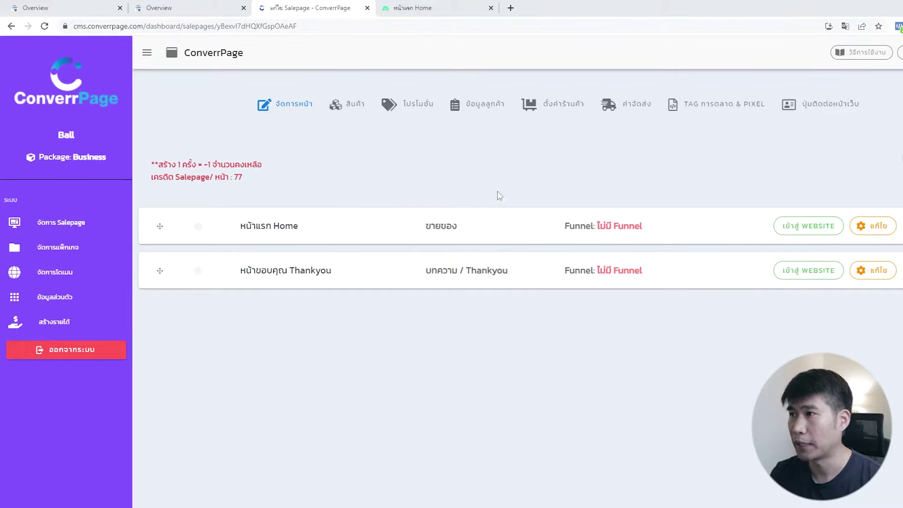
{"action": "left_click", "coordinate": [709, 113]}
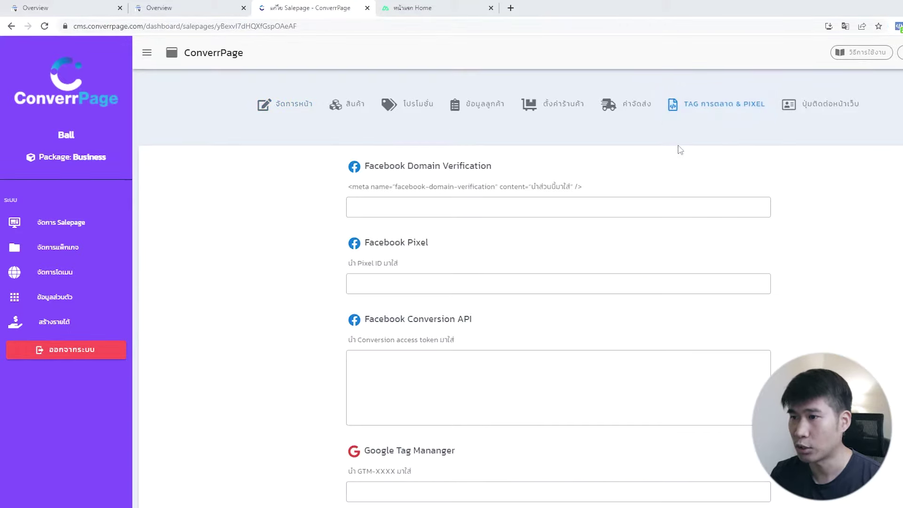
{"action": "scroll", "coordinate": [667, 145], "scroll_direction": "down", "scroll_amount": 4}
{"action": "scroll", "coordinate": [625, 146], "scroll_direction": "down", "scroll_amount": 3}
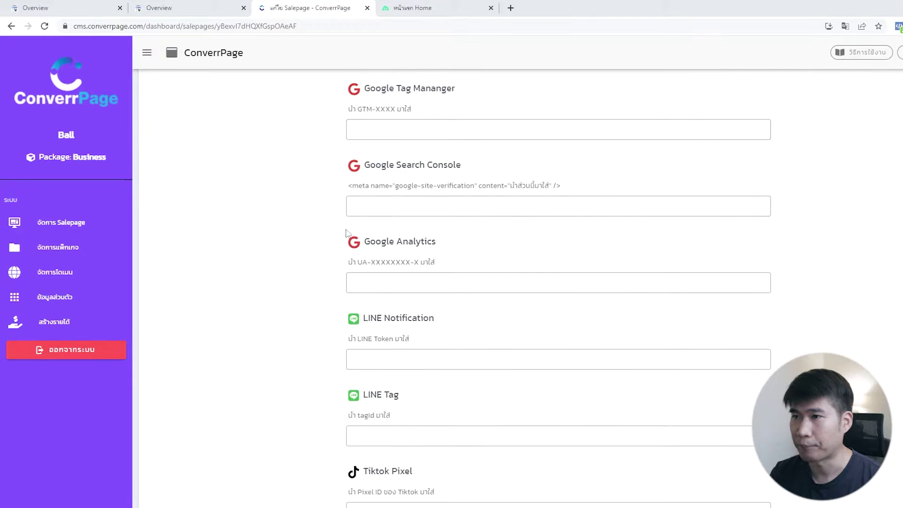
{"action": "left_click", "coordinate": [405, 212]}
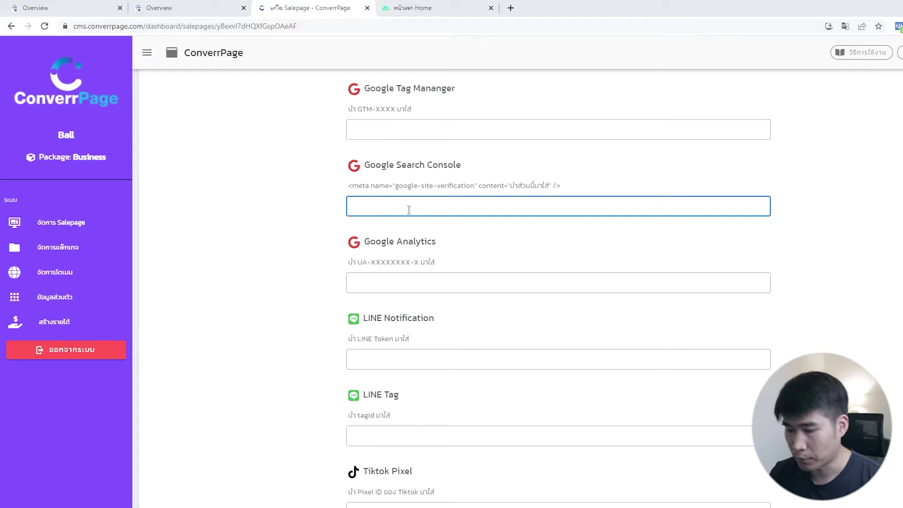
{"action": "key", "text": "ctrl+v"}
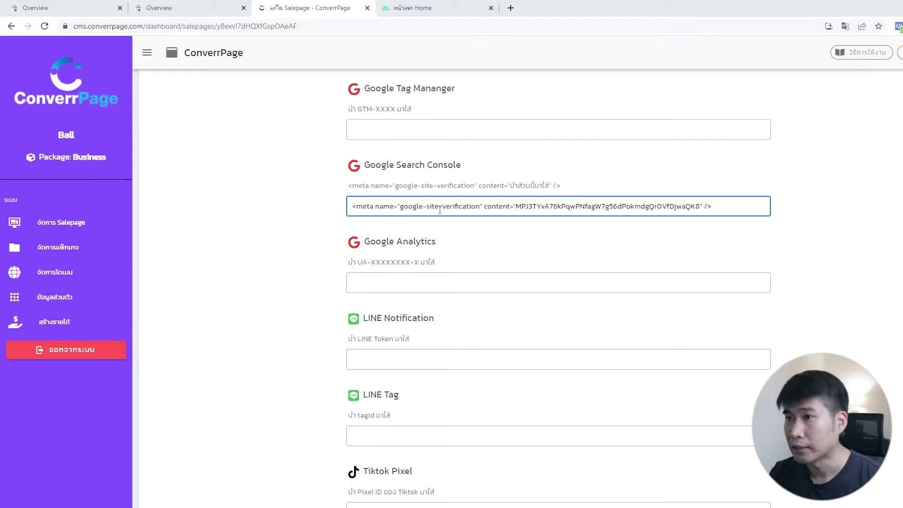
Trim the pasted Google Search Console meta tag down to only its content verification code and save the tag settings.
{"action": "left_click", "coordinate": [480, 189]}
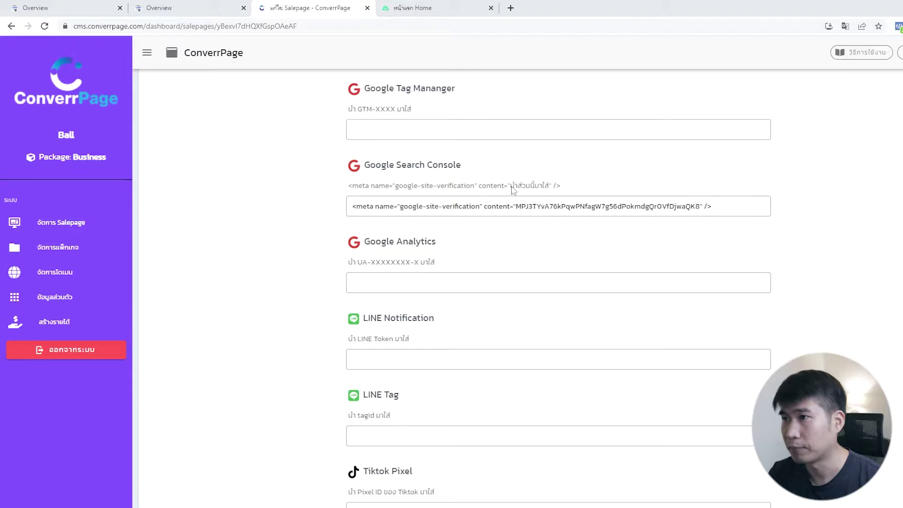
{"action": "left_click_drag", "start_coordinate": [513, 207], "coordinate": [515, 208]}
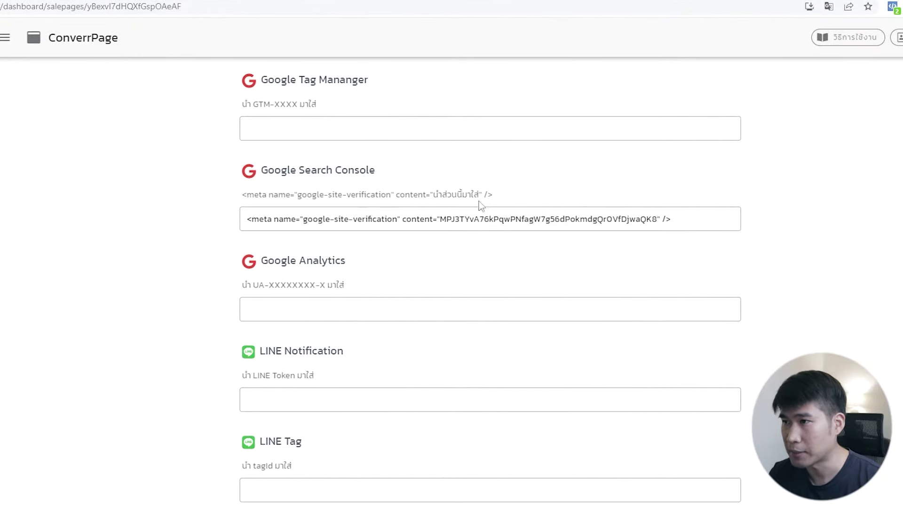
{"action": "left_click_drag", "start_coordinate": [439, 220], "coordinate": [193, 235]}
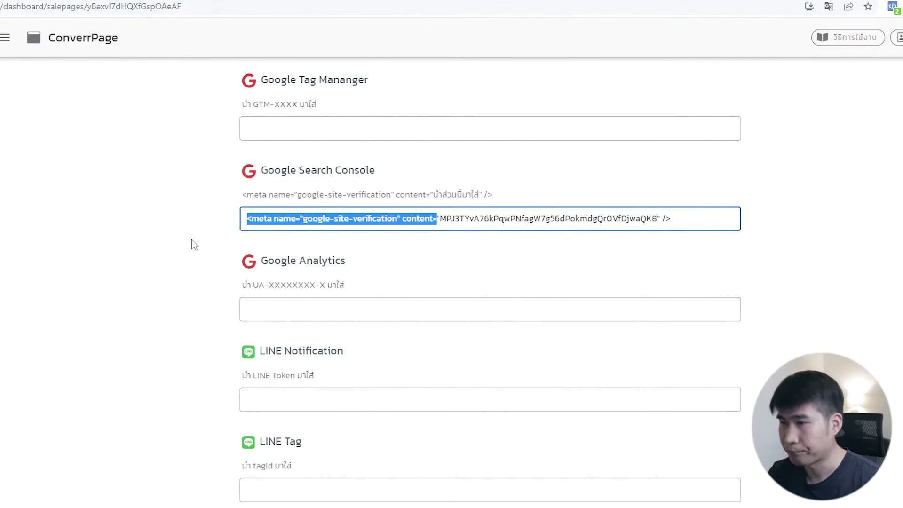
{"action": "key", "text": "BackSpace"}
{"action": "key", "text": "BackSpace"}
{"action": "left_click_drag", "start_coordinate": [513, 221], "coordinate": [465, 220]}
{"action": "key", "text": "BackSpace"}
{"action": "left_click", "coordinate": [871, 275]}
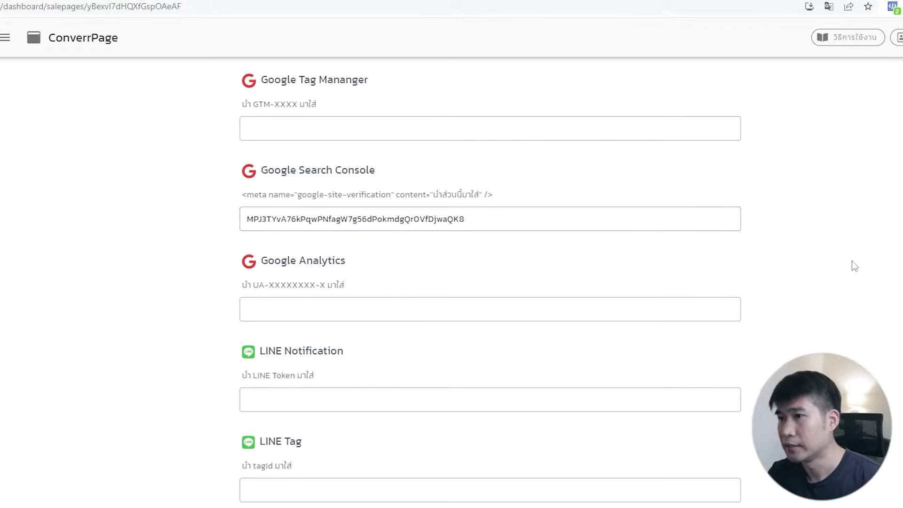
{"action": "scroll", "coordinate": [766, 285], "scroll_direction": "down", "scroll_amount": 2}
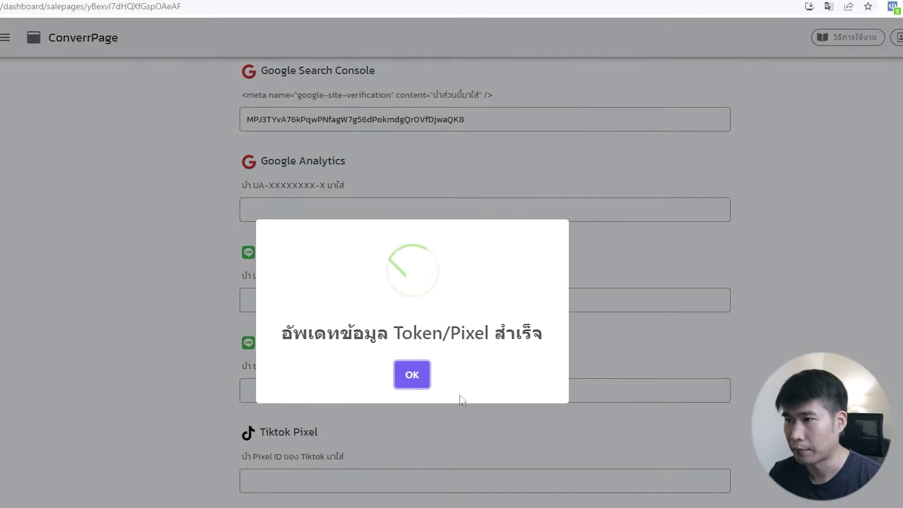
{"action": "left_click", "coordinate": [410, 373]}
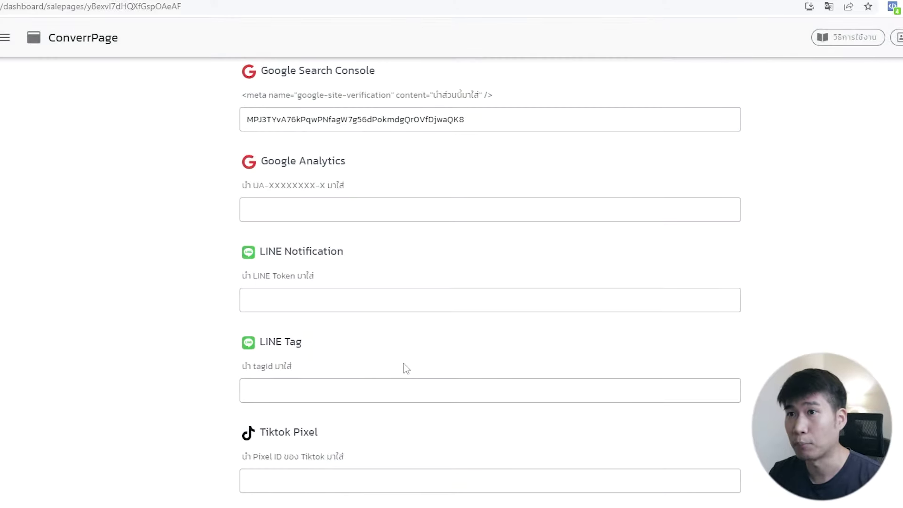
{"action": "scroll", "coordinate": [390, 364], "scroll_direction": "up", "scroll_amount": 5}
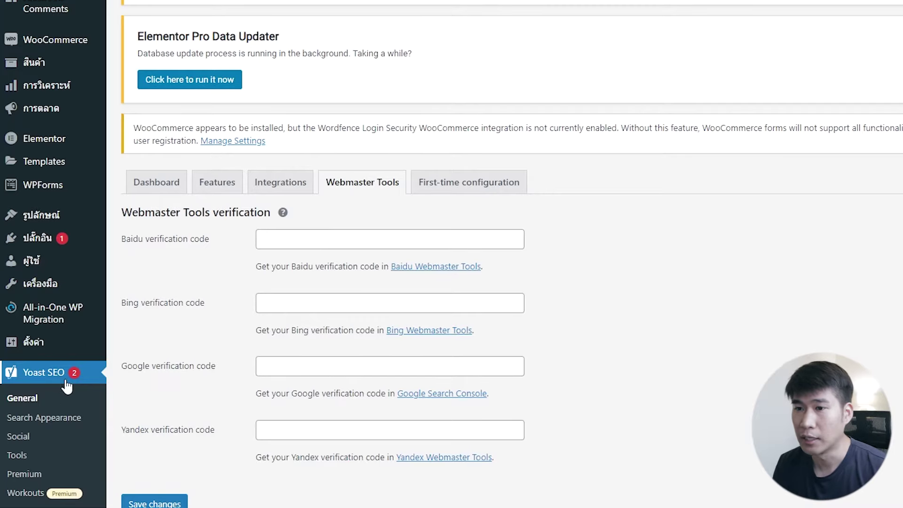
From Yoast SEO's Google verification setting in WordPress, open Google's verification page and copy the meta tag of the HTML tag method.
{"action": "scroll", "coordinate": [85, 383], "scroll_direction": "down", "scroll_amount": 3}
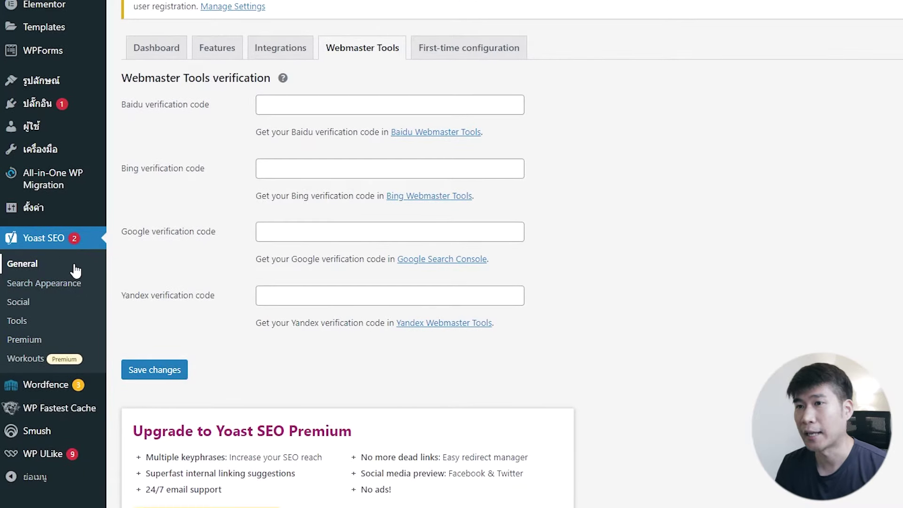
{"action": "scroll", "coordinate": [264, 284], "scroll_direction": "up", "scroll_amount": 2}
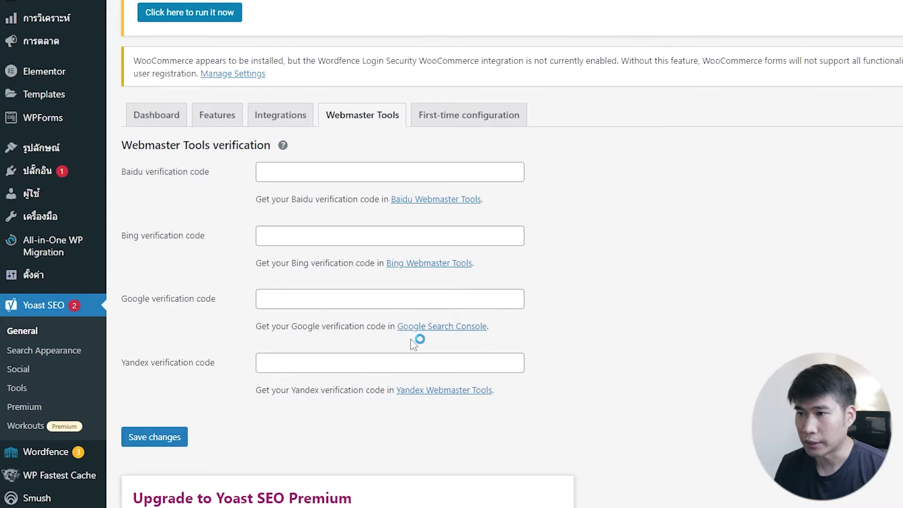
{"action": "left_click", "coordinate": [433, 329]}
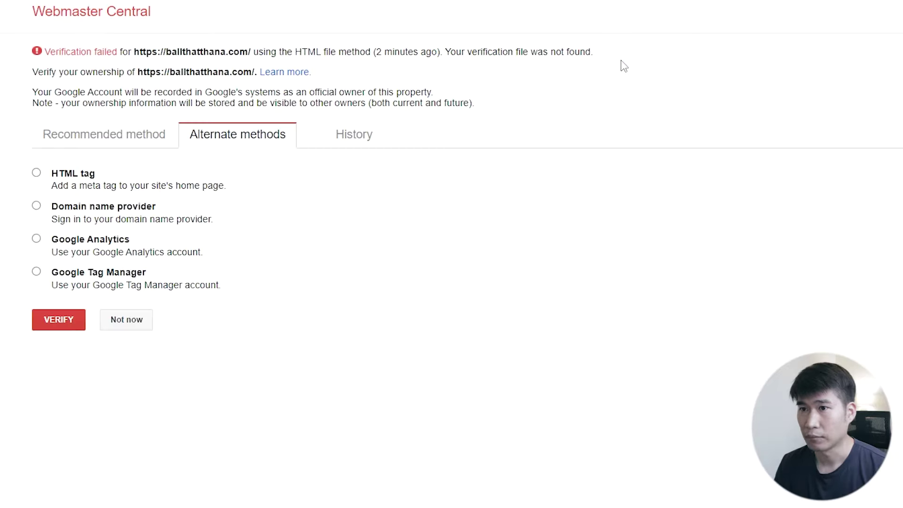
{"action": "left_click", "coordinate": [36, 173]}
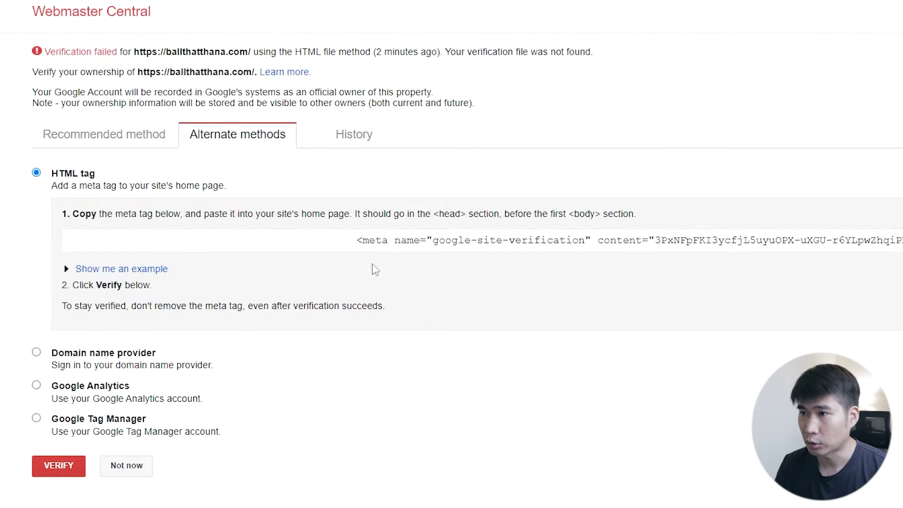
{"action": "left_click_drag", "start_coordinate": [653, 240], "coordinate": [901, 241]}
{"action": "key", "text": "ctrl+a"}
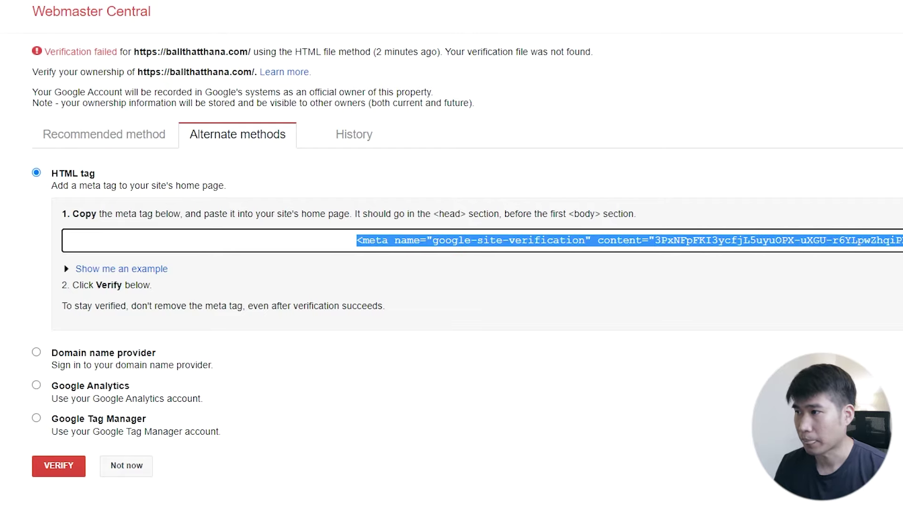
{"action": "left_click", "coordinate": [654, 240]}
{"action": "left_click_drag", "start_coordinate": [653, 240], "coordinate": [901, 240]}
{"action": "key", "text": "ctrl+a"}
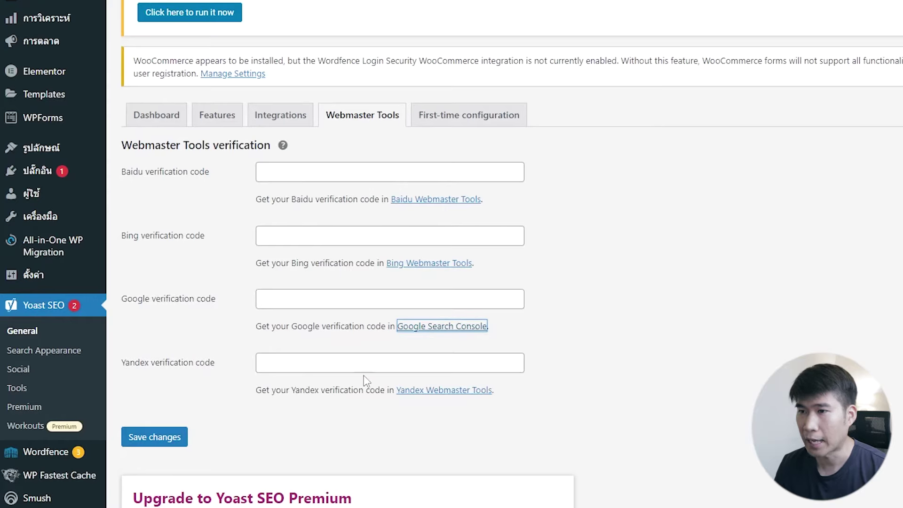
Paste the meta tag as Yoast SEO's Google verification code, strip everything except the content code, and save the changes.
{"action": "left_click", "coordinate": [278, 300]}
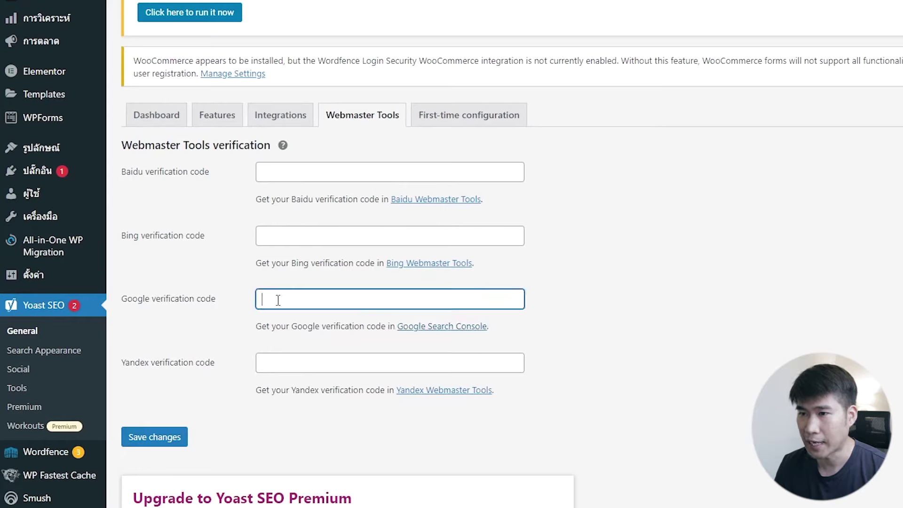
{"action": "key", "text": "ctrl+v"}
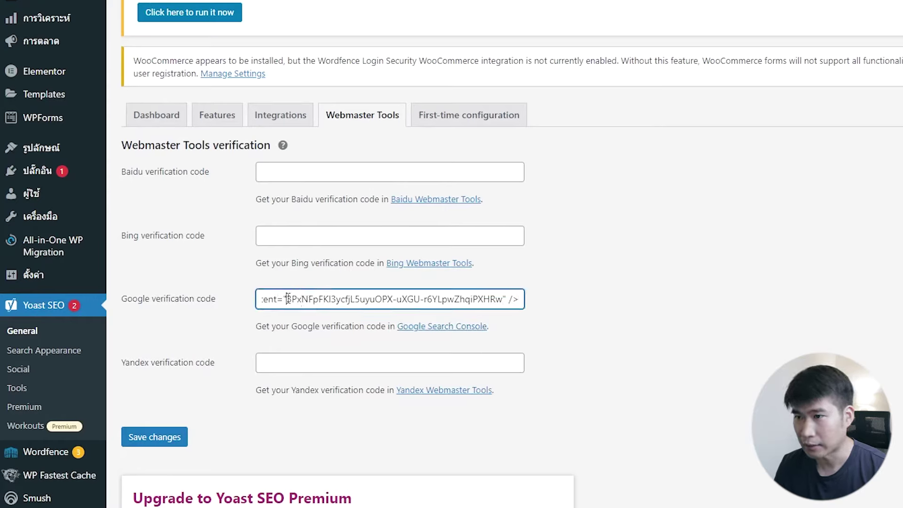
{"action": "left_click_drag", "start_coordinate": [288, 299], "coordinate": [125, 306]}
{"action": "key", "text": "BackSpace"}
{"action": "left_click_drag", "start_coordinate": [521, 301], "coordinate": [478, 299]}
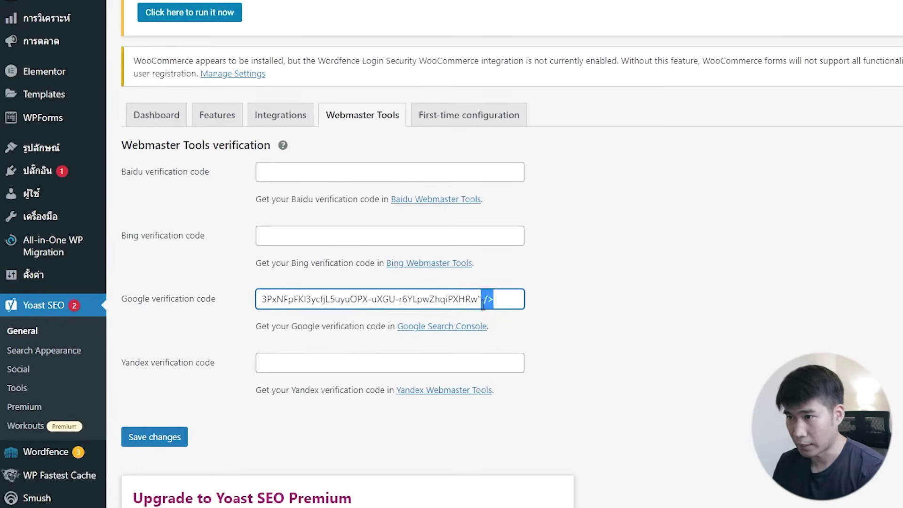
{"action": "key", "text": "BackSpace"}
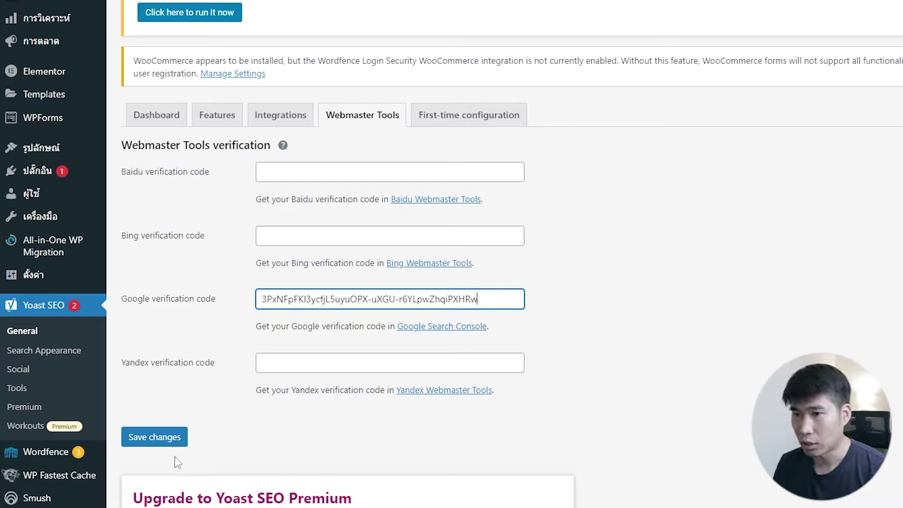
{"action": "left_click", "coordinate": [165, 442]}
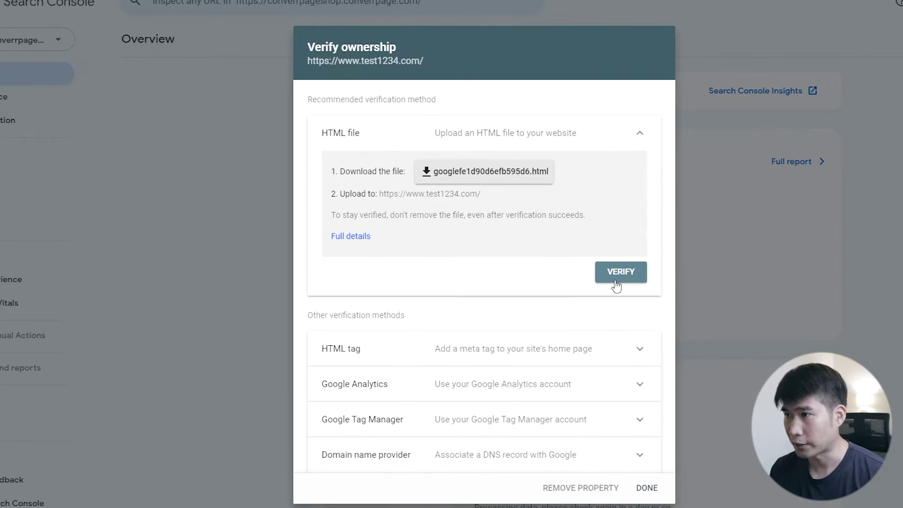
Verify ownership in Google Search Console with the HTML tag method and go to the verified property.
{"action": "left_click", "coordinate": [581, 358]}
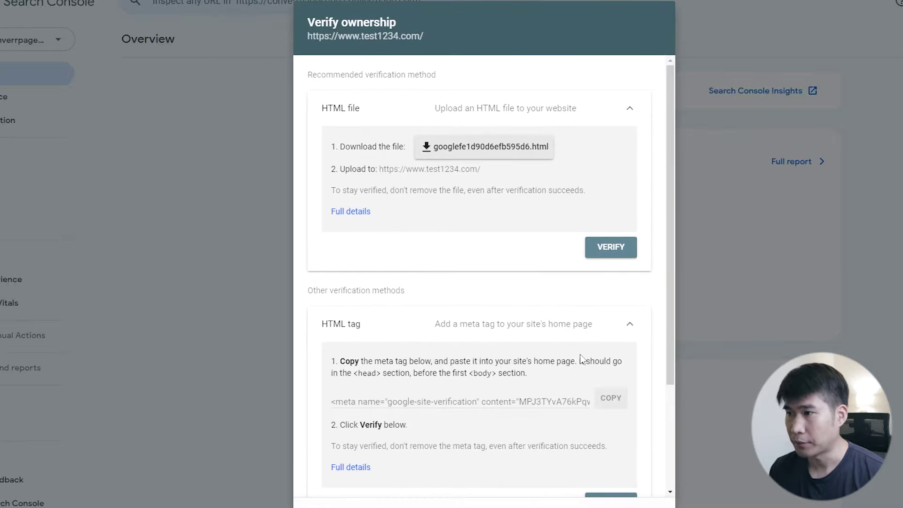
{"action": "scroll", "coordinate": [447, 235], "scroll_direction": "down", "scroll_amount": 3}
{"action": "scroll", "coordinate": [332, 238], "scroll_direction": "up", "scroll_amount": 1}
{"action": "scroll", "coordinate": [332, 207], "scroll_direction": "down", "scroll_amount": 1}
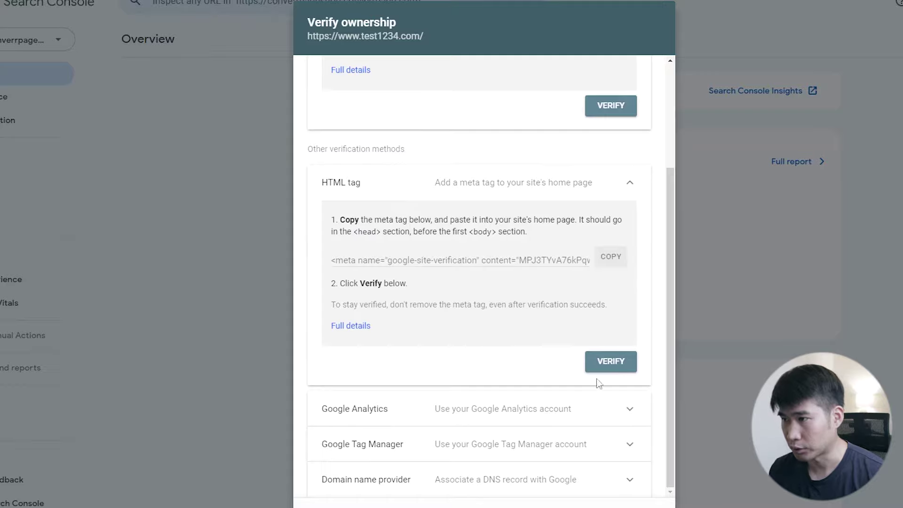
{"action": "left_click", "coordinate": [607, 362]}
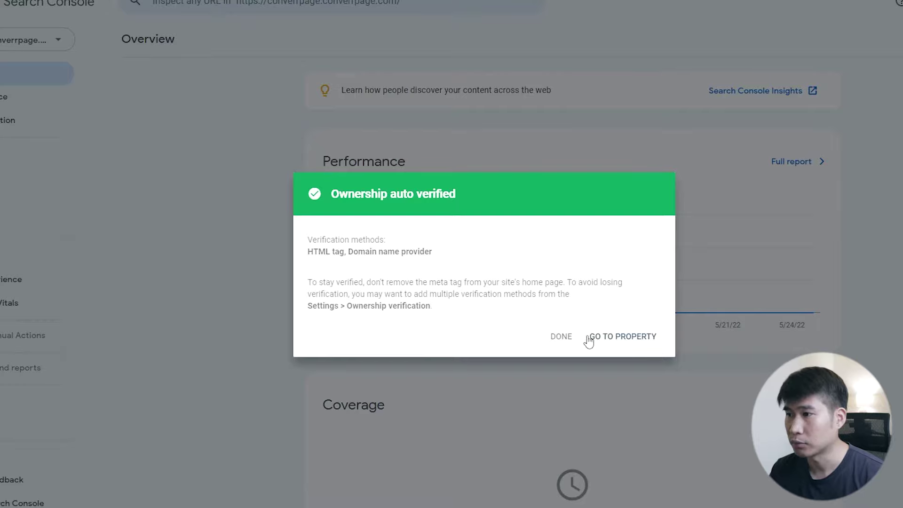
{"action": "left_click", "coordinate": [613, 340]}
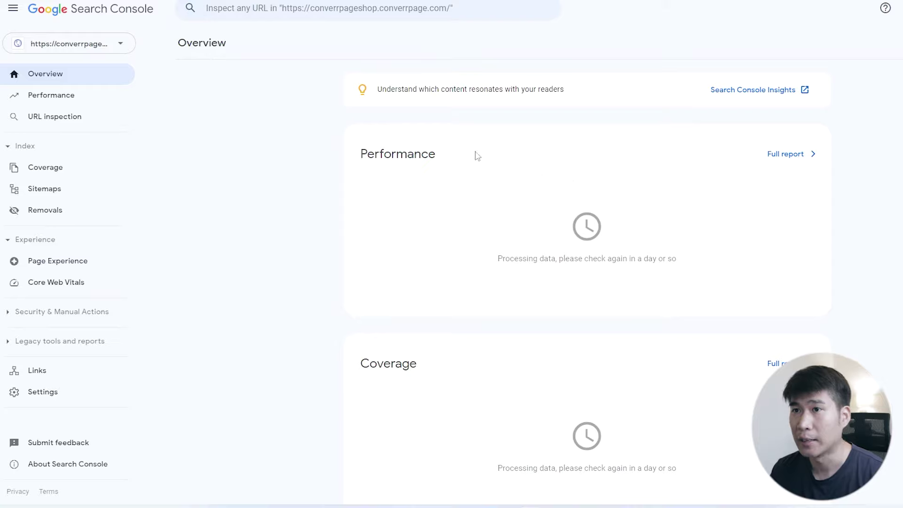
Switch to the ballthatthana.com property and examine its web search clicks over time and its page coverage.
{"action": "left_click", "coordinate": [96, 43]}
{"action": "left_click", "coordinate": [89, 178]}
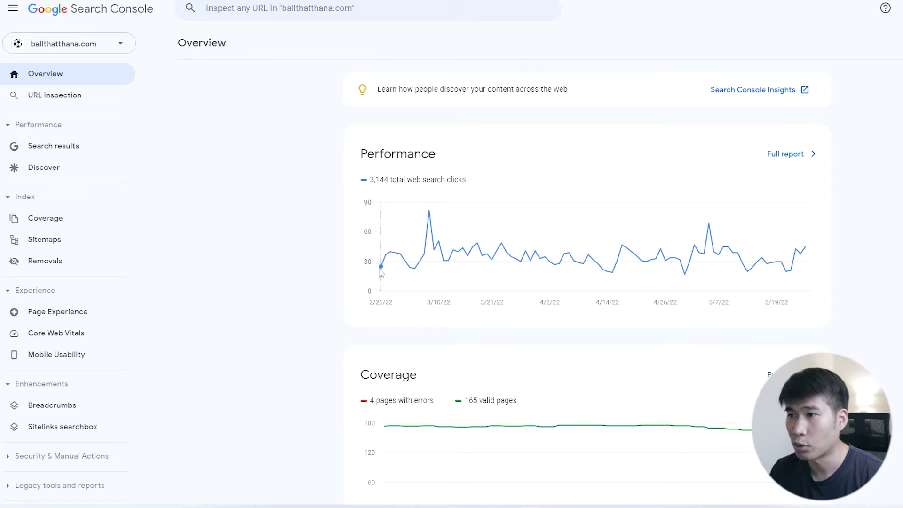
{"action": "mouse_move", "coordinate": [381, 272]}
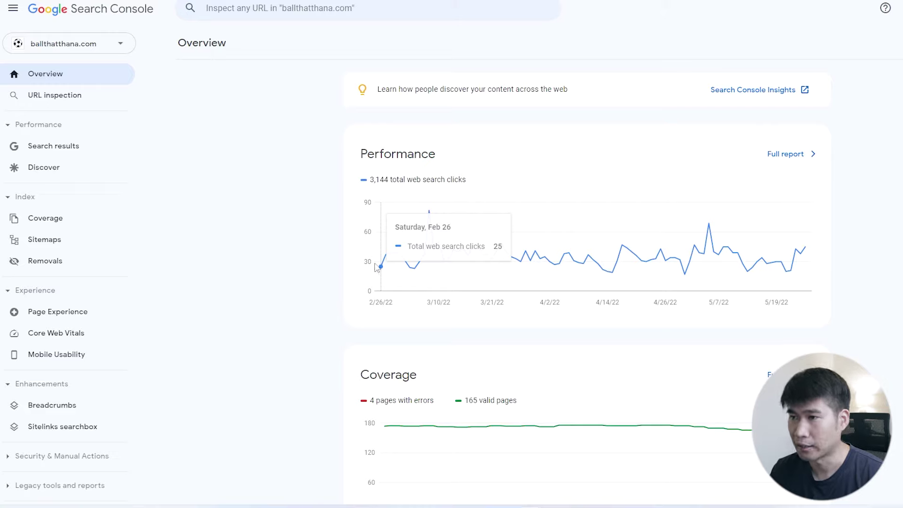
{"action": "mouse_move", "coordinate": [432, 218]}
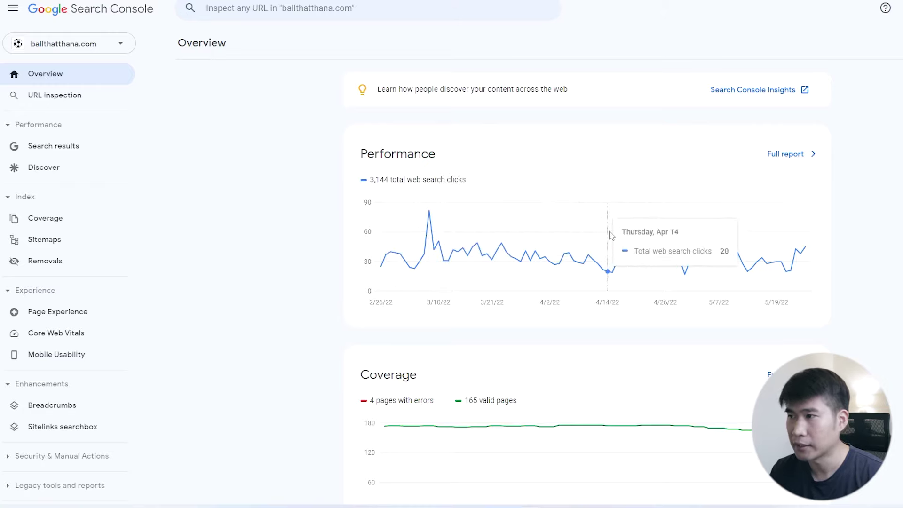
{"action": "scroll", "coordinate": [799, 263], "scroll_direction": "down", "scroll_amount": 3}
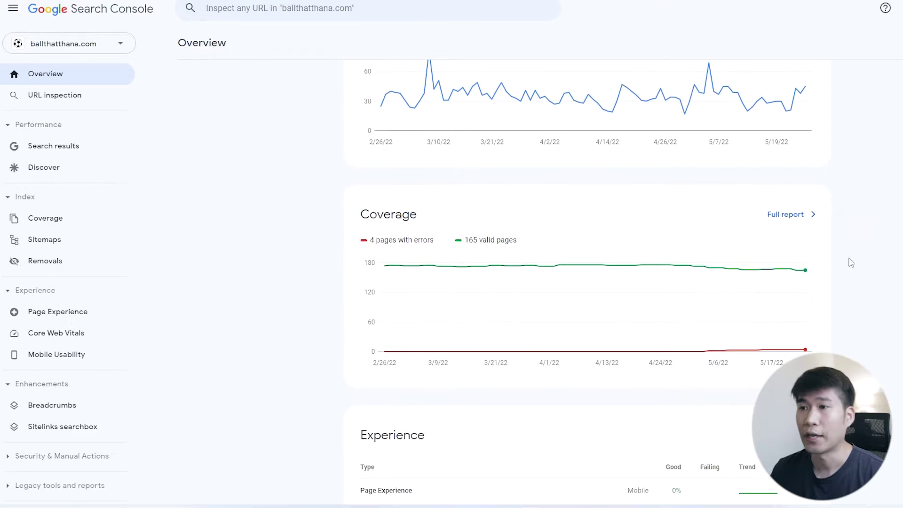
{"action": "scroll", "coordinate": [482, 240], "scroll_direction": "down", "scroll_amount": 2}
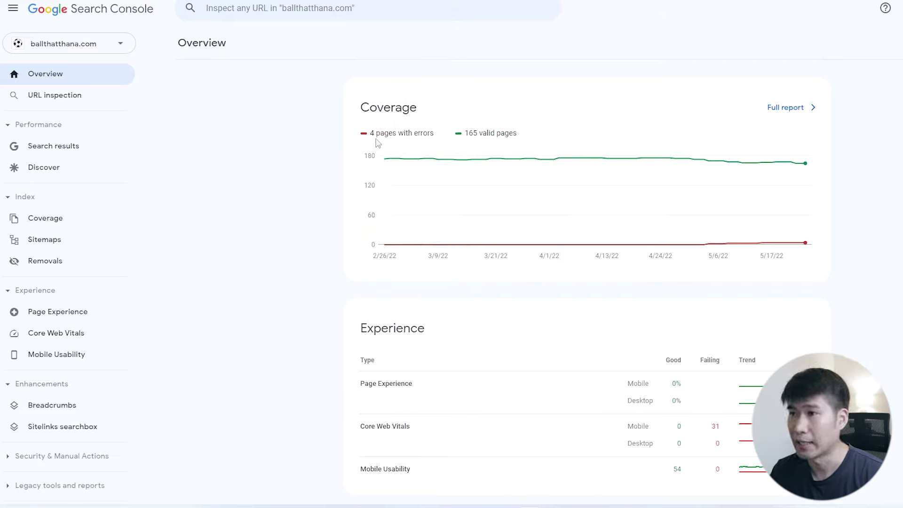
{"action": "left_click_drag", "start_coordinate": [370, 135], "coordinate": [432, 138]}
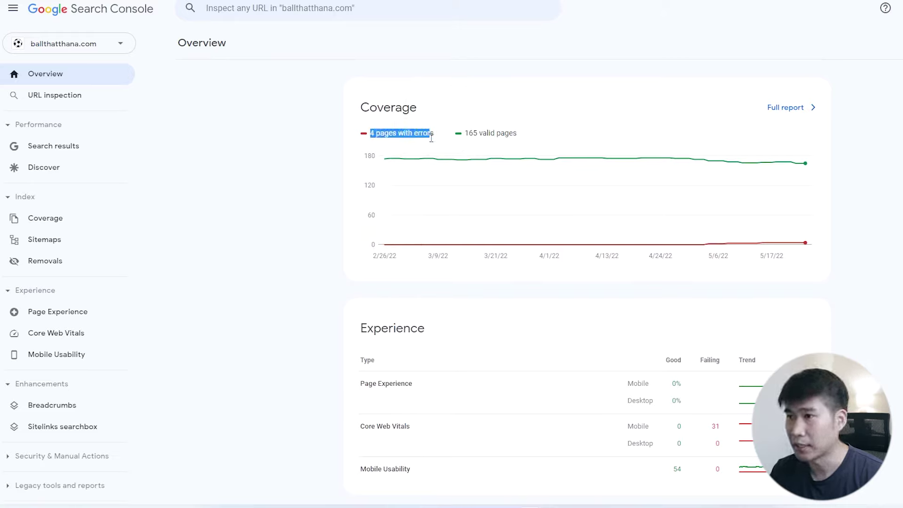
{"action": "left_click", "coordinate": [776, 111]}
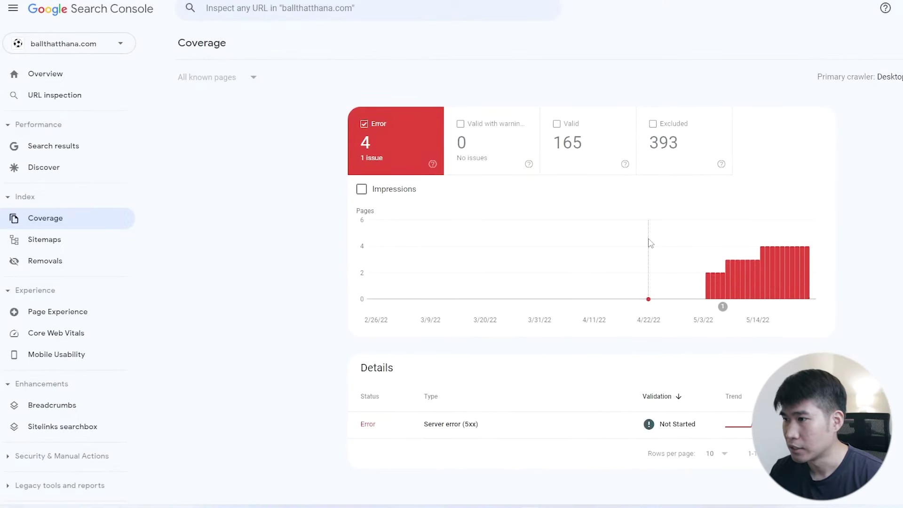
{"action": "left_click", "coordinate": [558, 426]}
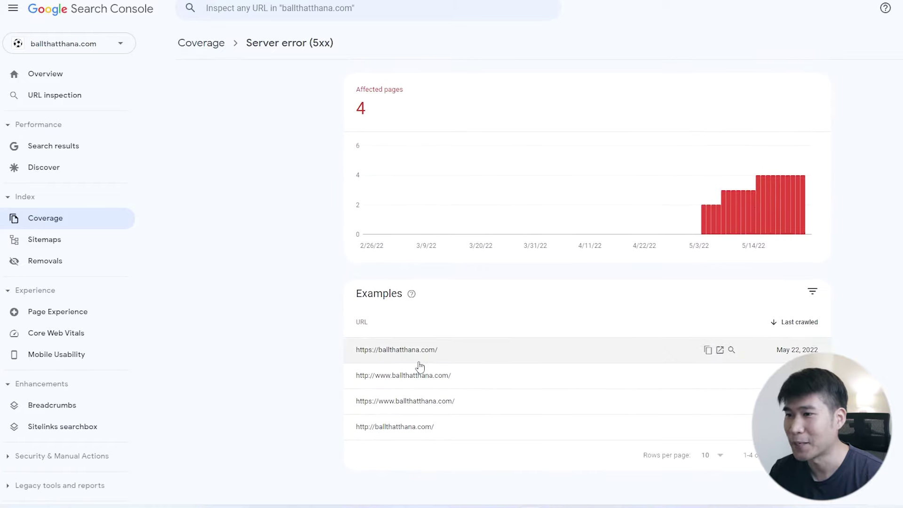
{"action": "left_click", "coordinate": [461, 354]}
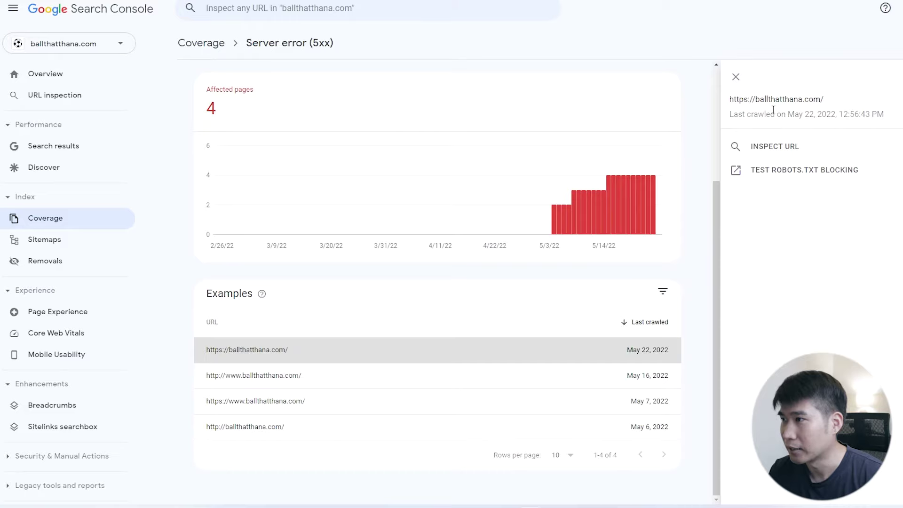
{"action": "left_click", "coordinate": [350, 381]}
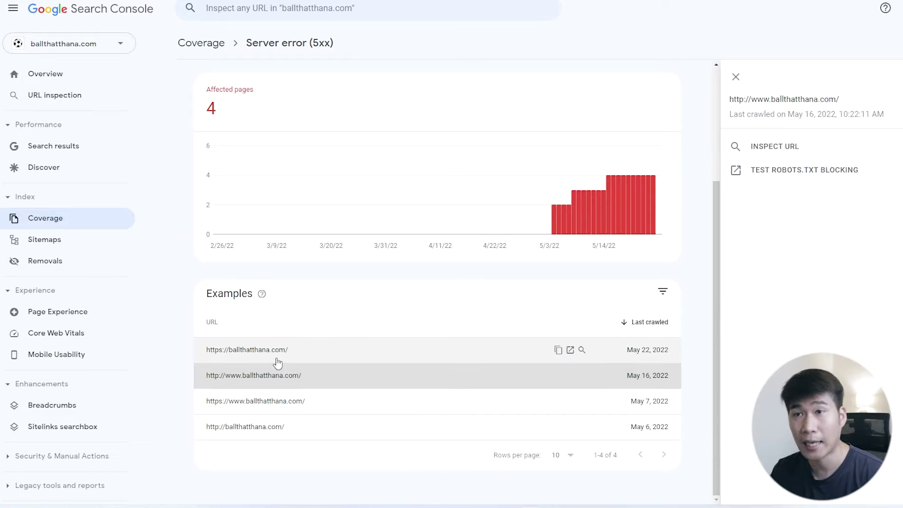
Open the search results performance report and examine total clicks and impressions over the last 3 months.
{"action": "mouse_move", "coordinate": [290, 157]}
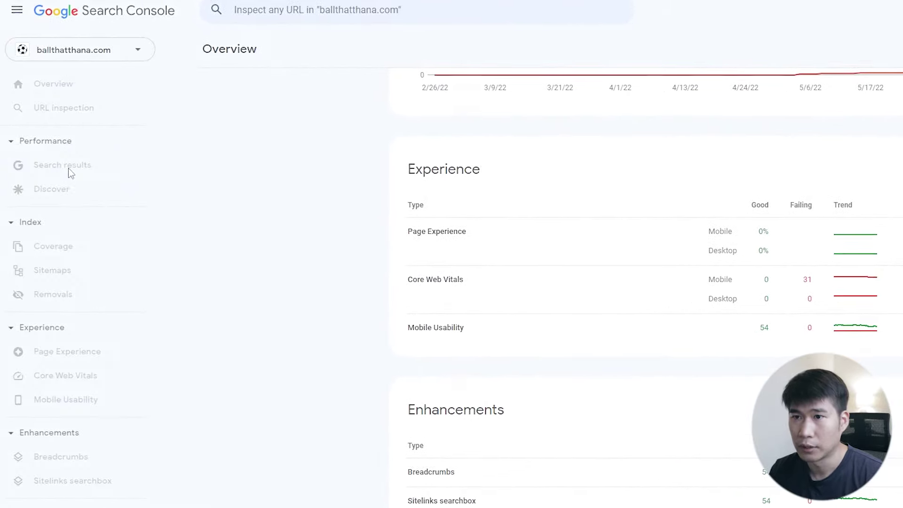
{"action": "left_click", "coordinate": [68, 168]}
{"action": "scroll", "coordinate": [333, 233], "scroll_direction": "down", "scroll_amount": 4}
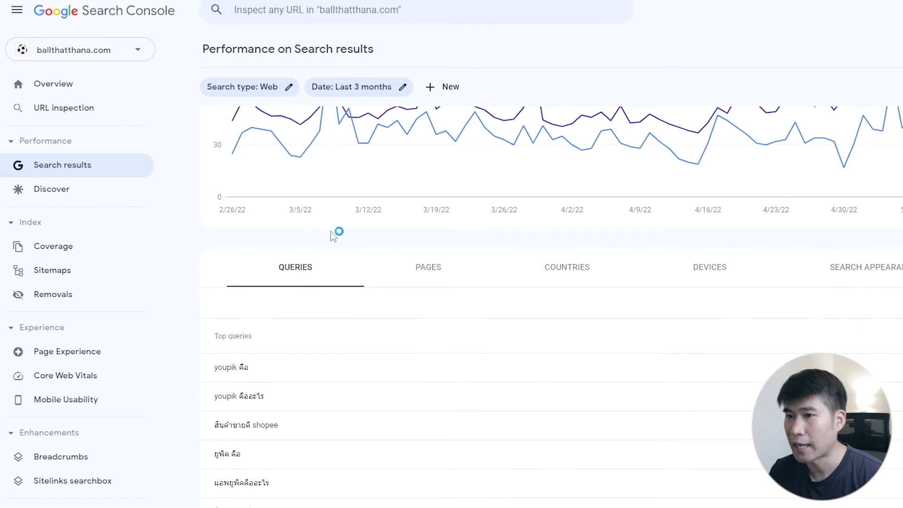
{"action": "scroll", "coordinate": [328, 231], "scroll_direction": "up", "scroll_amount": 4}
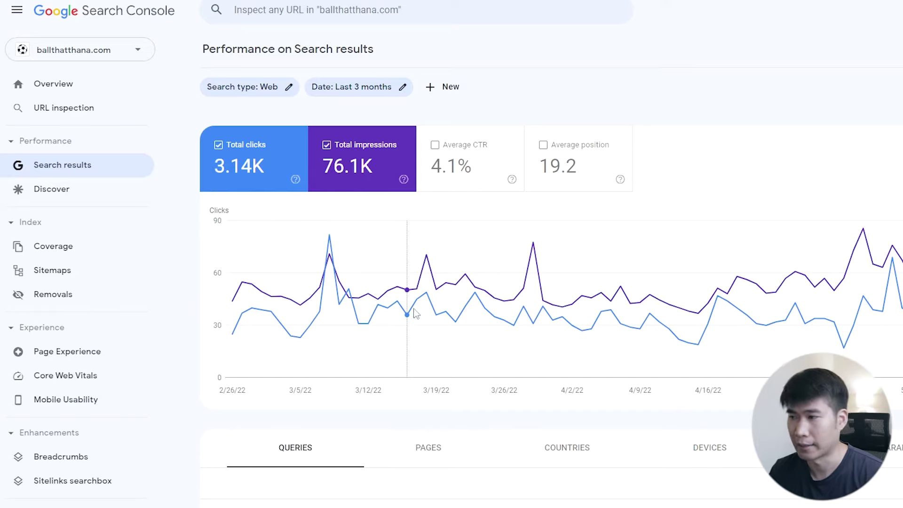
Review the top search queries, continue to the second set of ten, and highlight the text of the second query there.
{"action": "scroll", "coordinate": [407, 324], "scroll_direction": "down", "scroll_amount": 7}
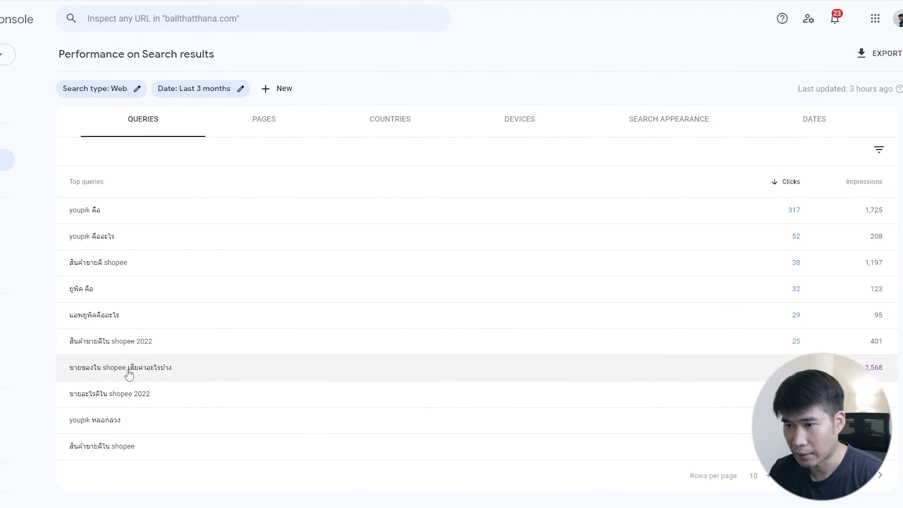
{"action": "left_click", "coordinate": [879, 476]}
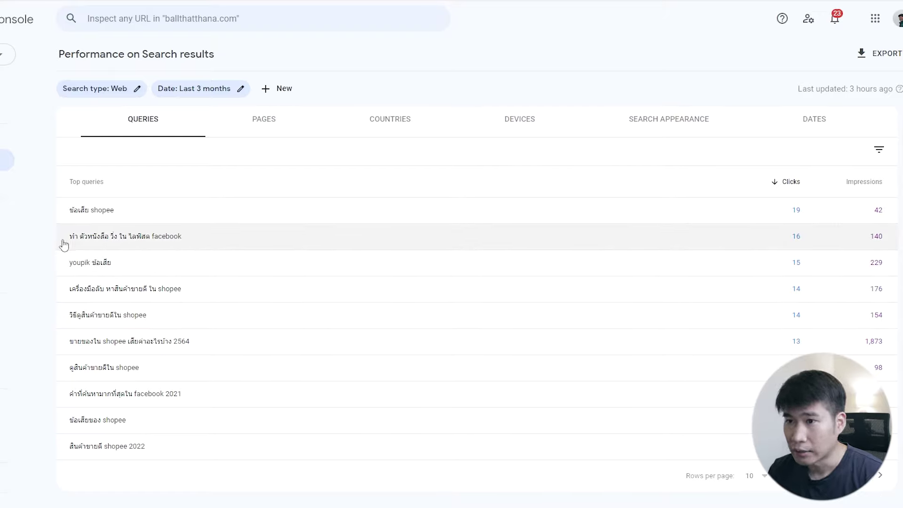
{"action": "left_click_drag", "start_coordinate": [64, 244], "coordinate": [197, 242]}
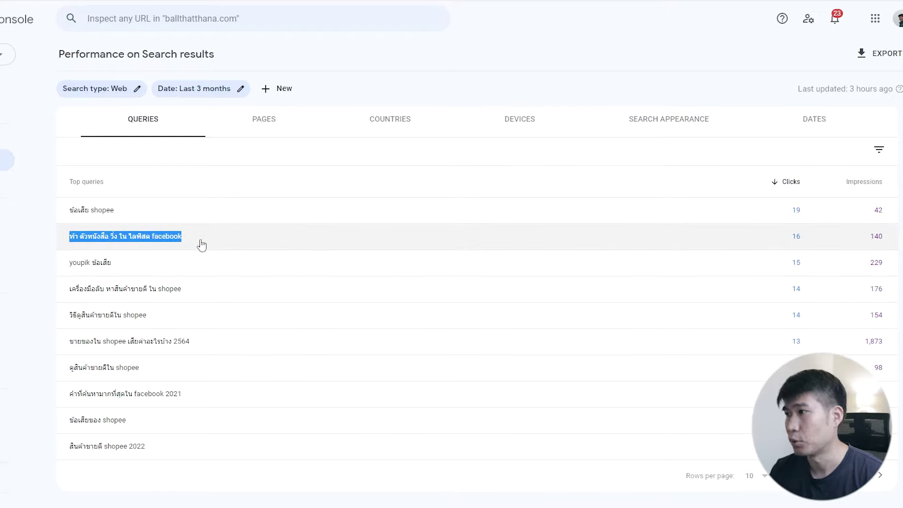